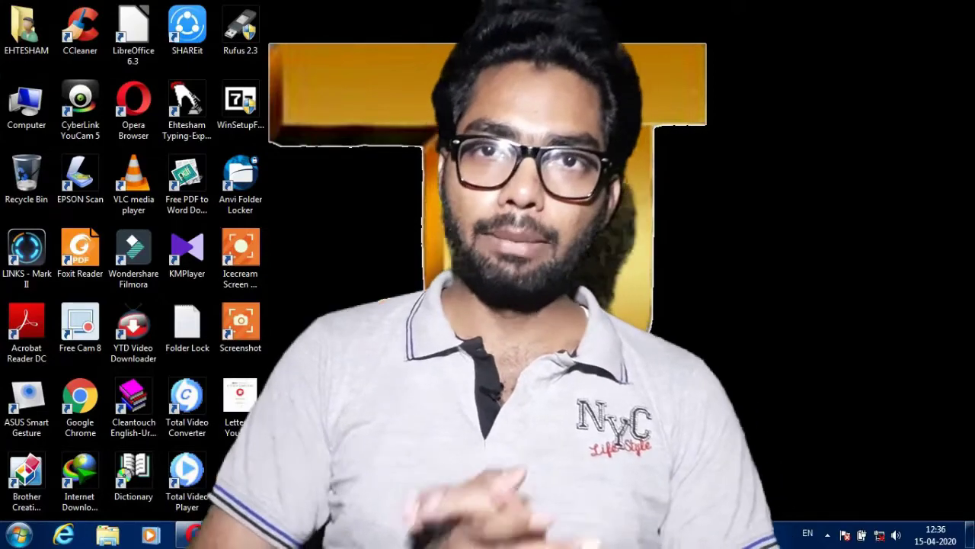
Launch Word 2016 from the Start menu and open the recent Computer HW document.
{"action": "left_click", "coordinate": [10, 539]}
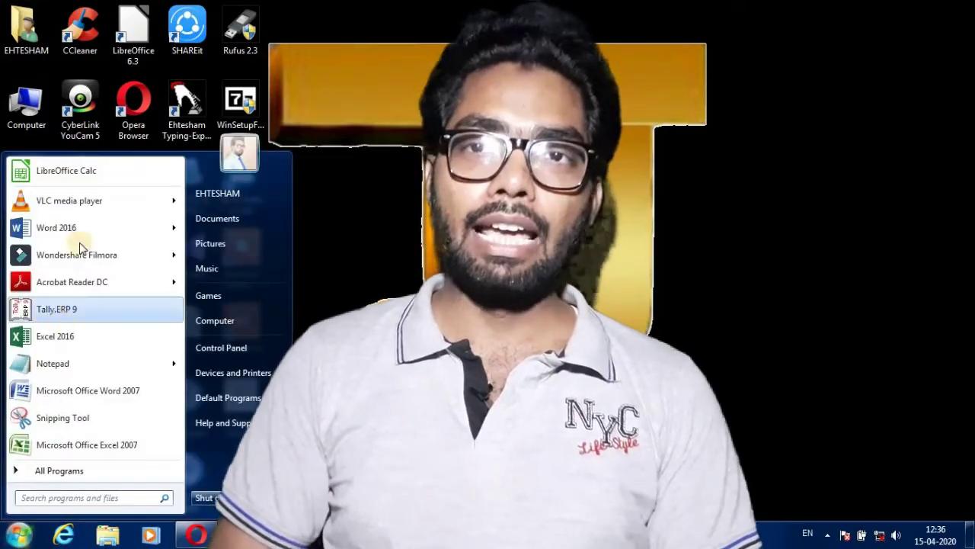
{"action": "left_click", "coordinate": [81, 227]}
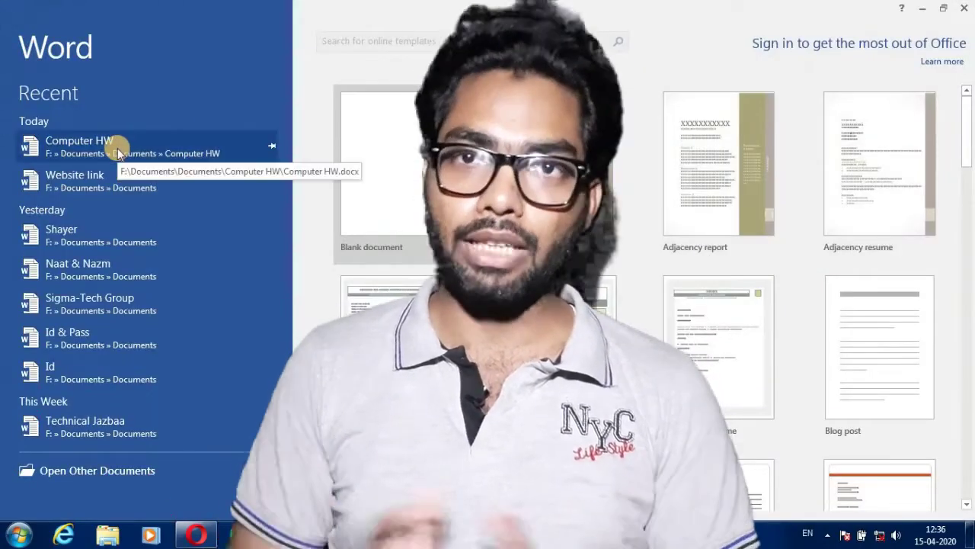
{"action": "left_click", "coordinate": [118, 148]}
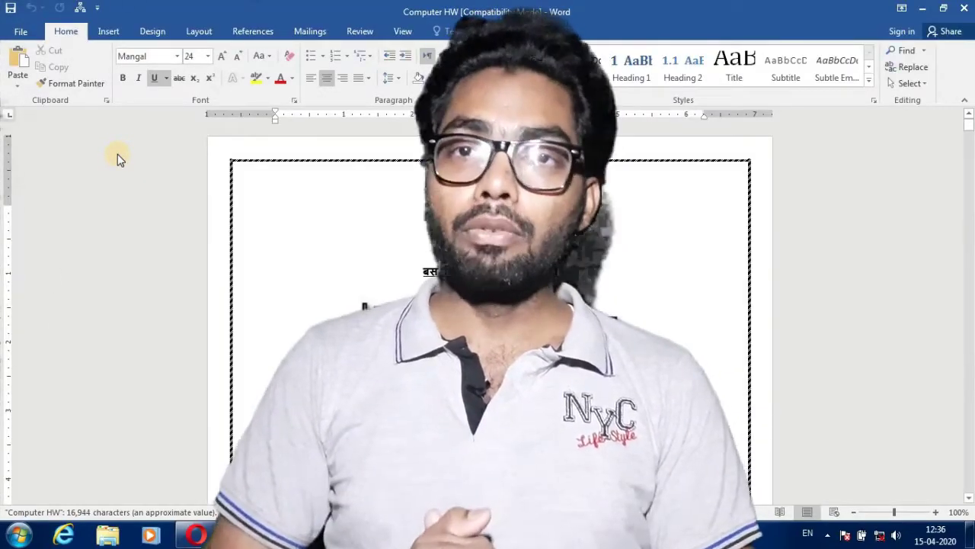
Show the File Info page for Computer HW with its compatibility, protection and property details.
{"action": "left_click", "coordinate": [16, 32]}
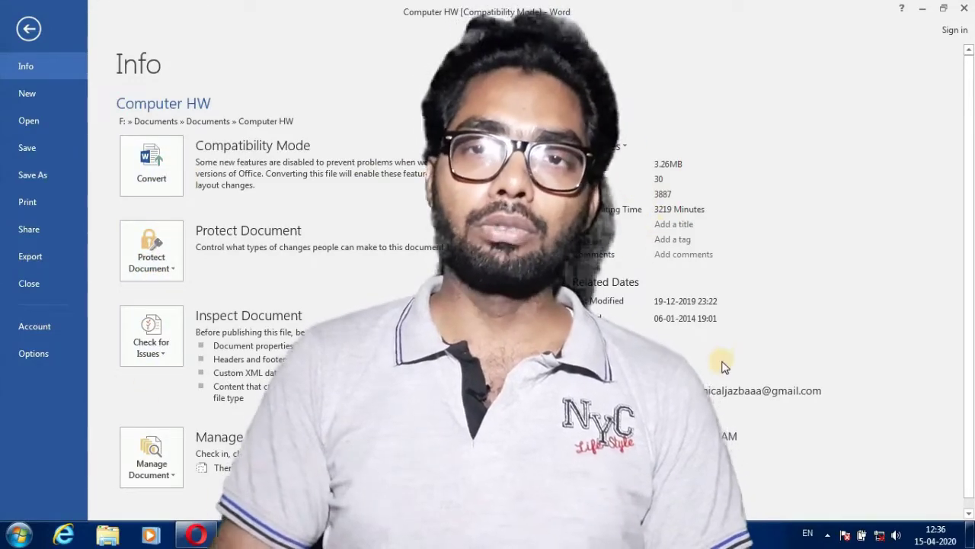
{"action": "mouse_move", "coordinate": [720, 390]}
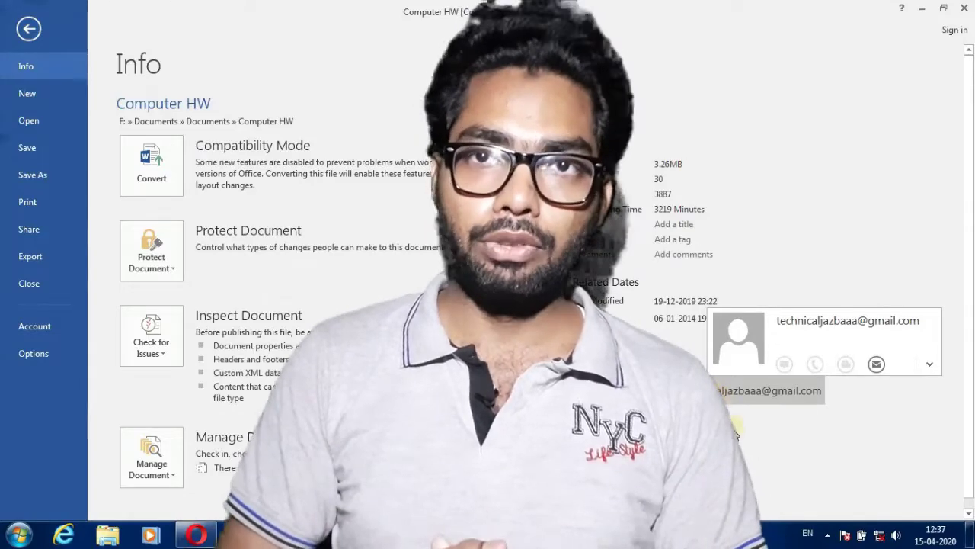
Leave Backstage and scroll the Computer HW document back to page 1.
{"action": "mouse_move", "coordinate": [709, 423]}
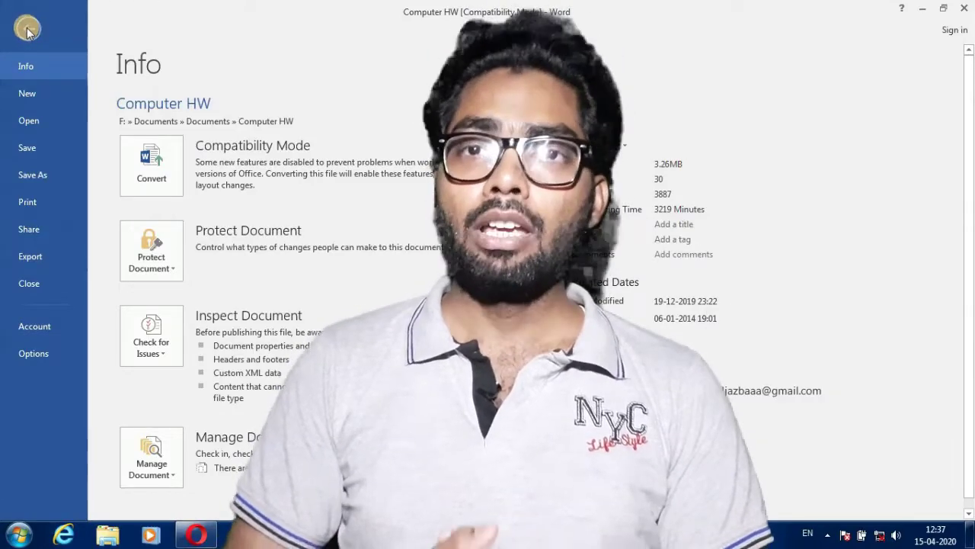
{"action": "left_click", "coordinate": [28, 31]}
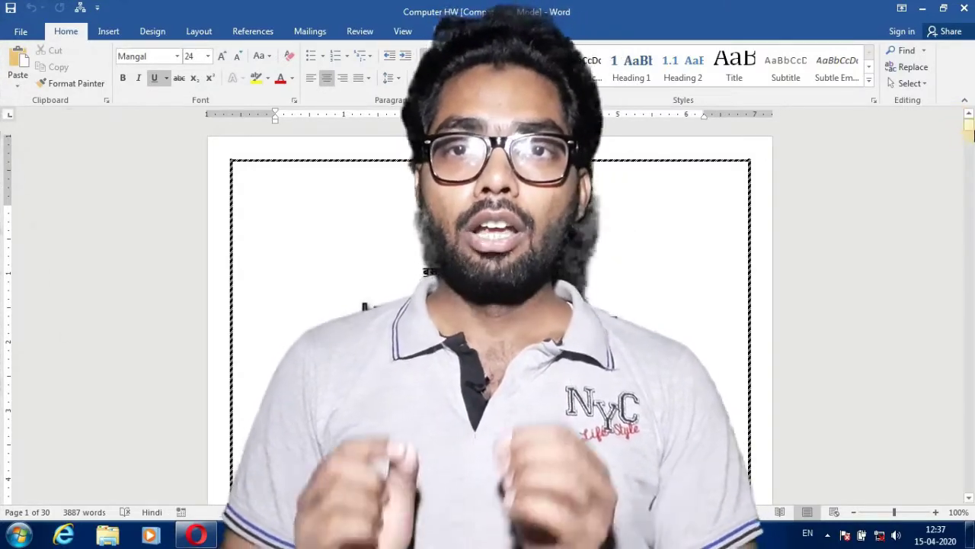
{"action": "mouse_move", "coordinate": [969, 126]}
{"action": "left_mouse_down"}
{"action": "mouse_move", "coordinate": [971, 258]}
{"action": "mouse_move", "coordinate": [973, 122]}
{"action": "left_mouse_up"}
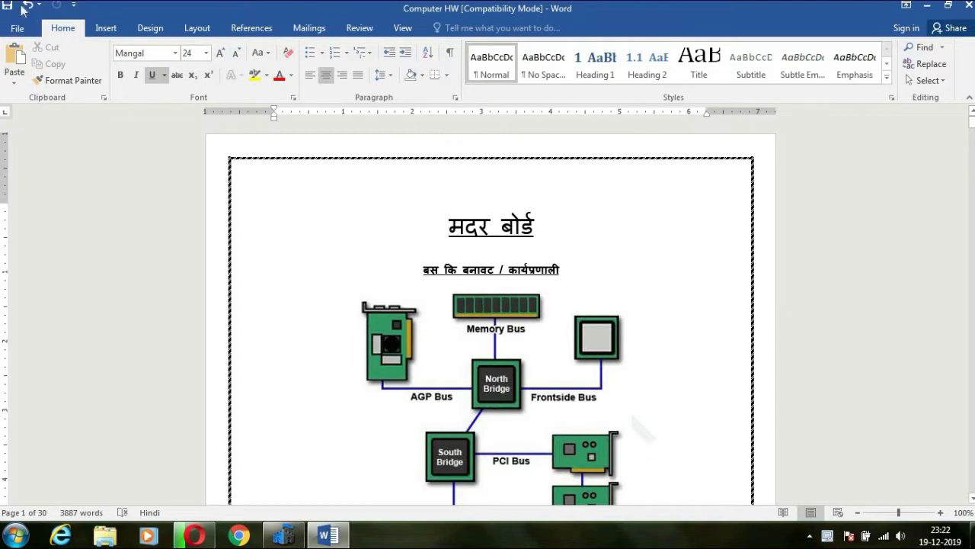
Reopen the Info page and expand Protect Document to show Mark as Final and Encrypt with Password.
{"action": "left_click", "coordinate": [21, 31]}
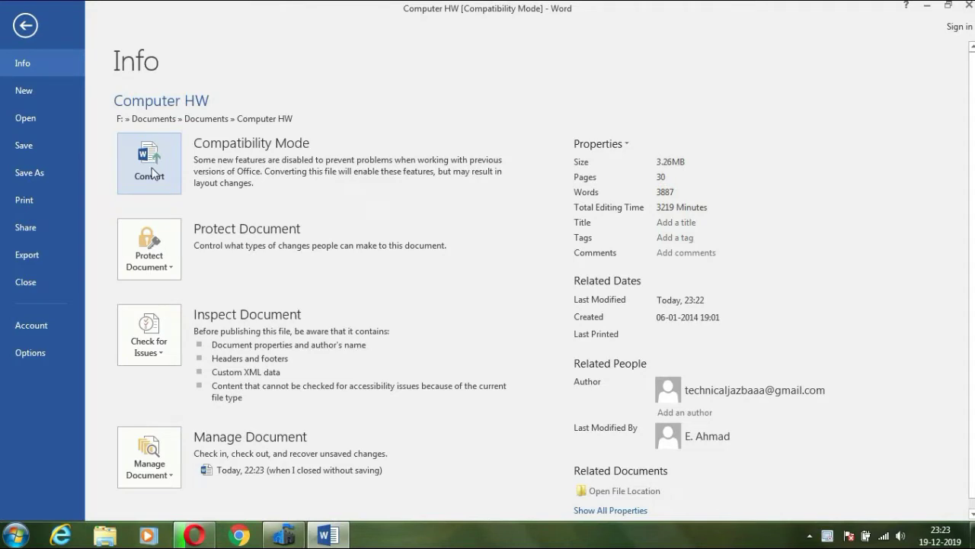
{"action": "left_click", "coordinate": [169, 271]}
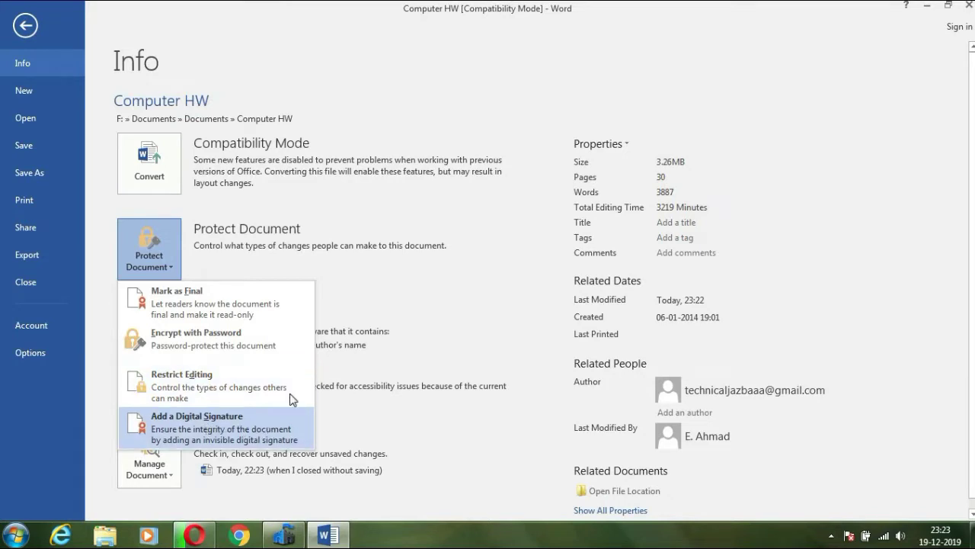
Dismiss the Protect Document menu, leaving the plain Info page.
{"action": "left_click", "coordinate": [513, 241]}
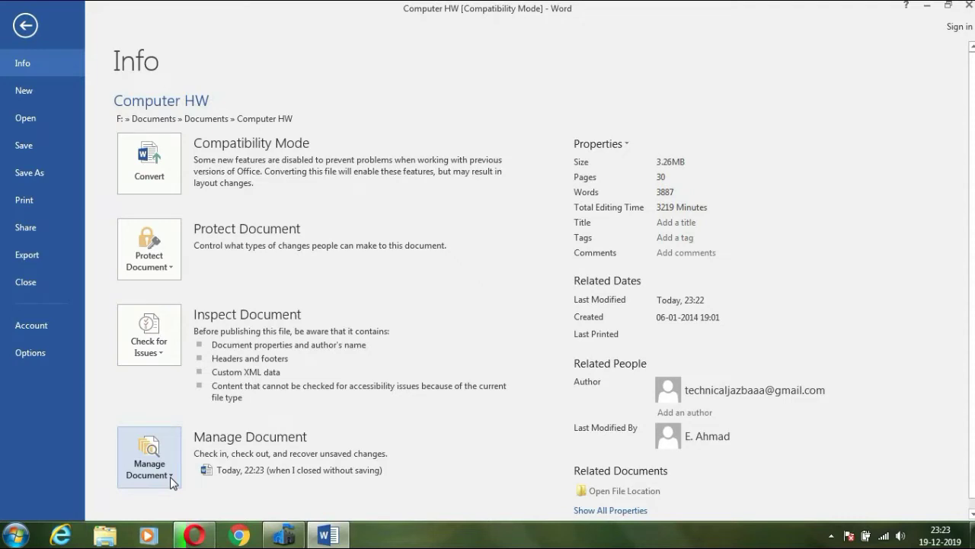
{"action": "left_click", "coordinate": [170, 477]}
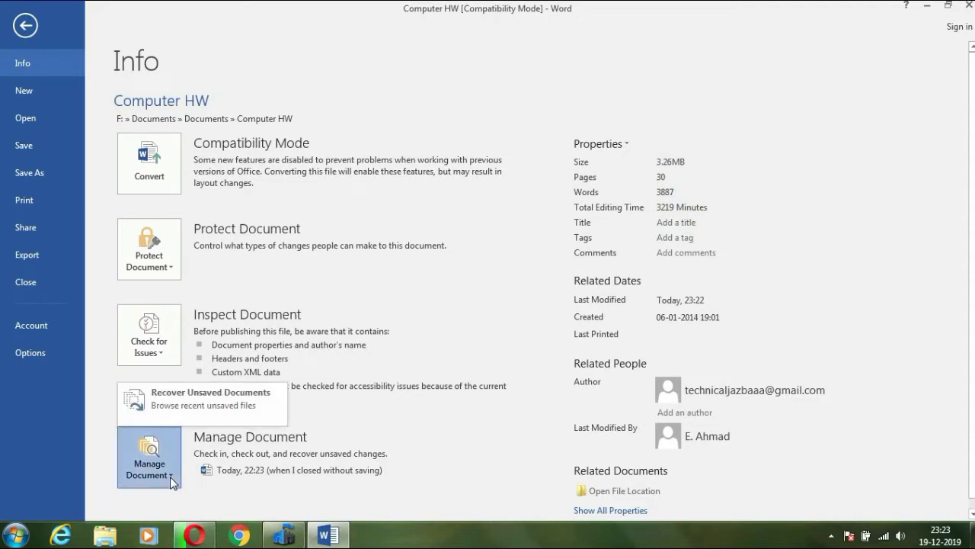
{"action": "left_click", "coordinate": [445, 412]}
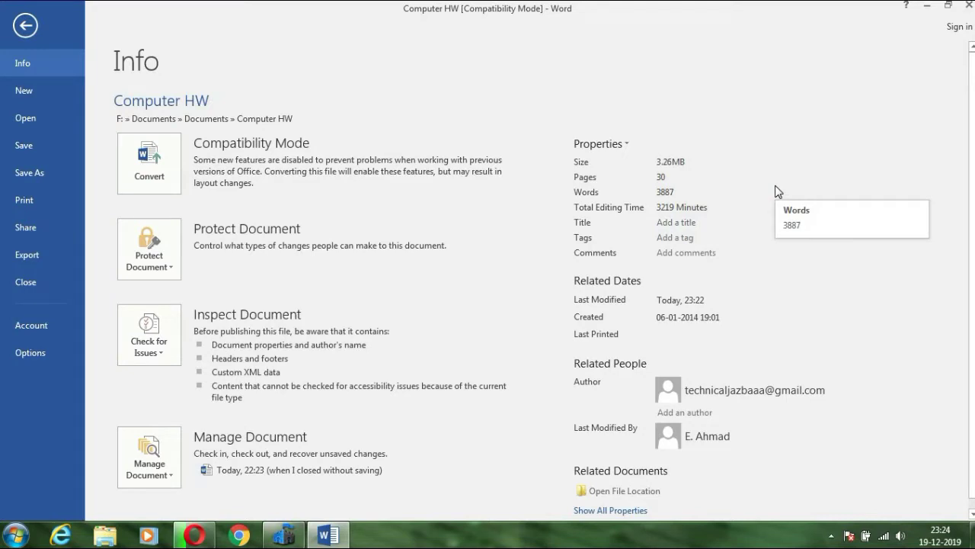
Enter 'Hardware Notes' as the document Title, leaving Tags and Comments blank.
{"action": "left_click", "coordinate": [707, 223]}
{"action": "type", "text": "Hardware Notes"}
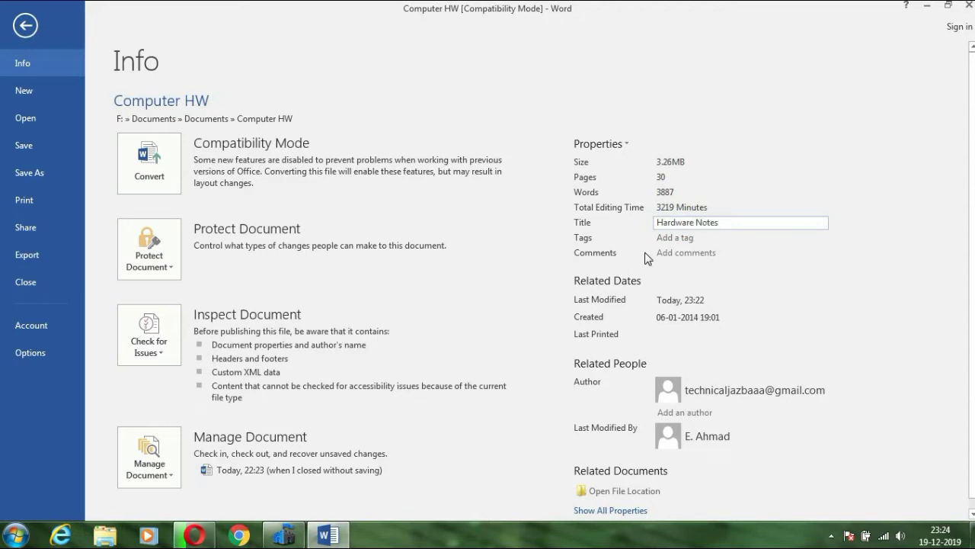
{"action": "left_click", "coordinate": [683, 237]}
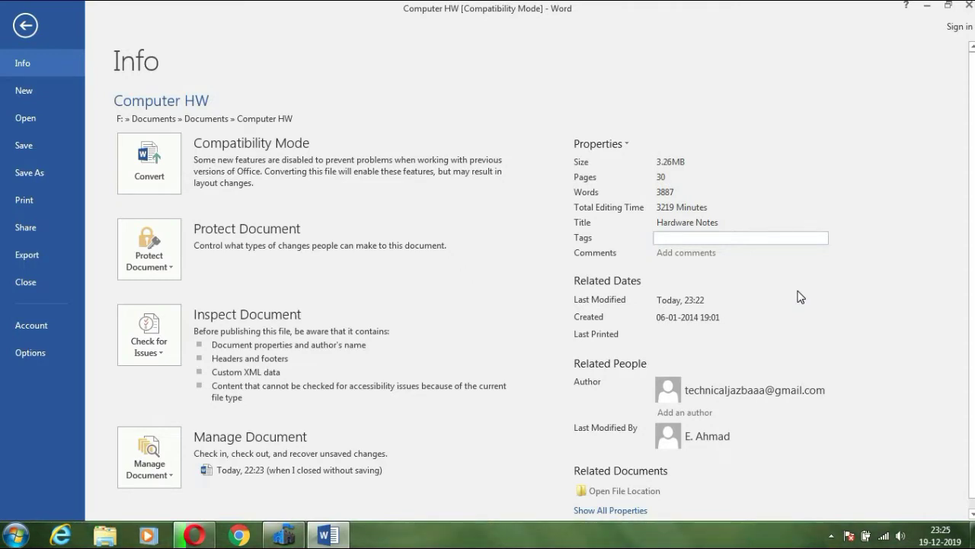
{"action": "left_click", "coordinate": [731, 254]}
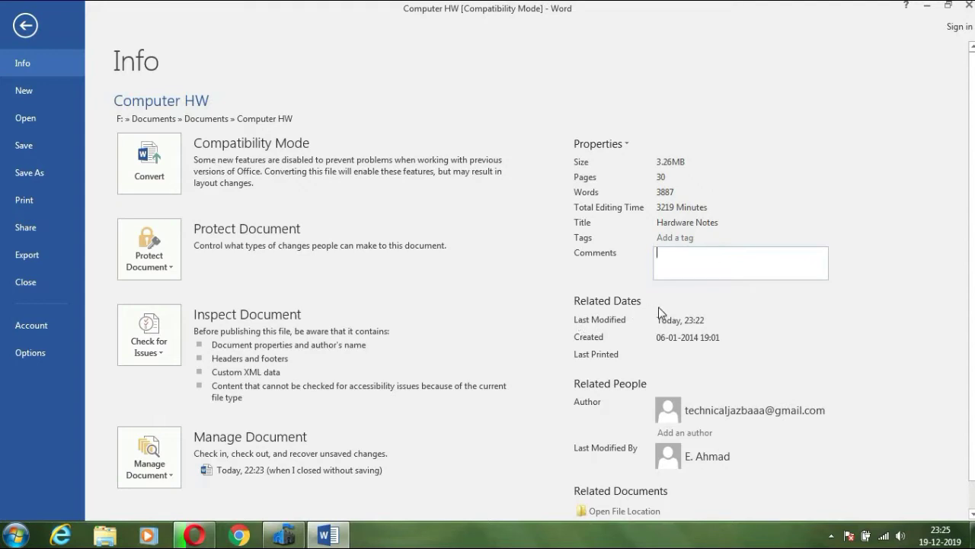
{"action": "scroll", "coordinate": [970, 327], "scroll_direction": "down", "scroll_amount": 1}
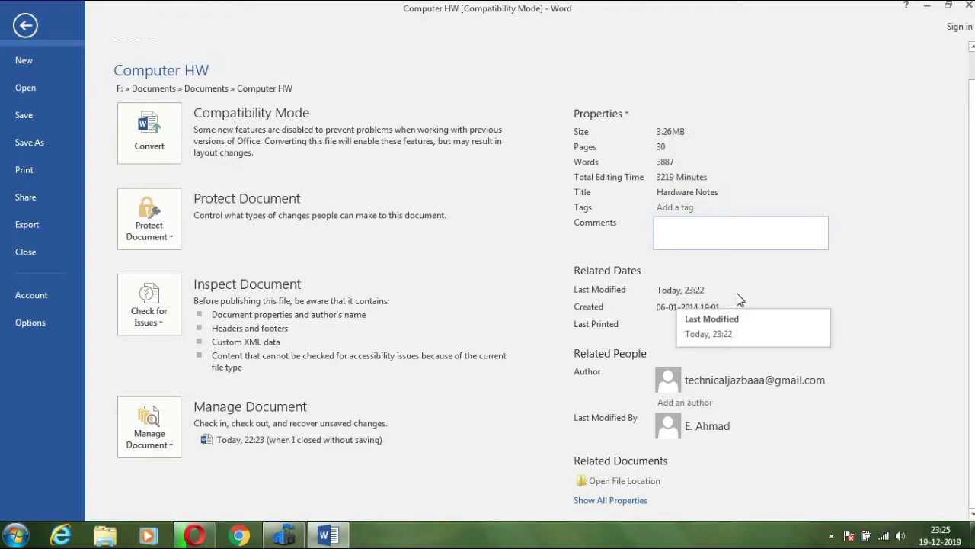
Close the Comments field without any text, keeping Title 'Hardware Notes'.
{"action": "left_click", "coordinate": [737, 299]}
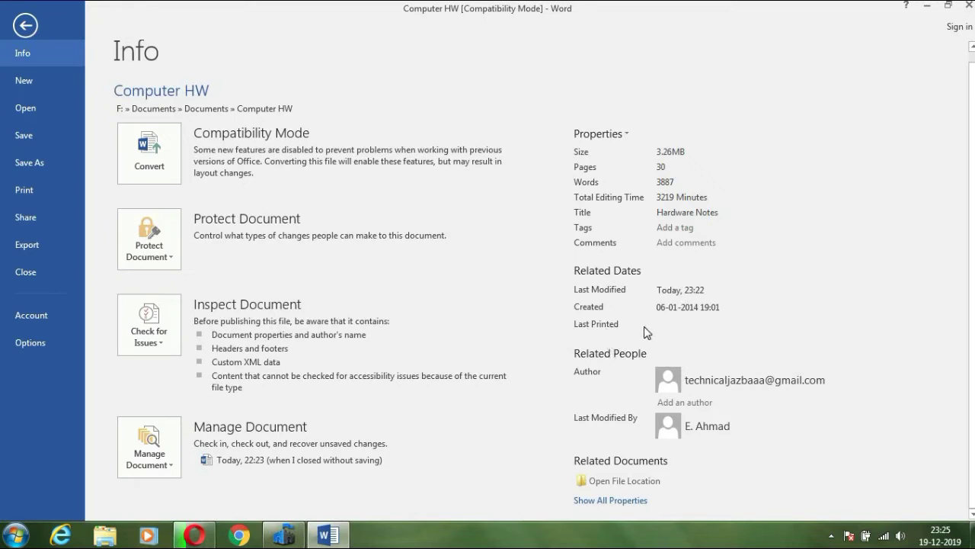
{"action": "mouse_move", "coordinate": [659, 332]}
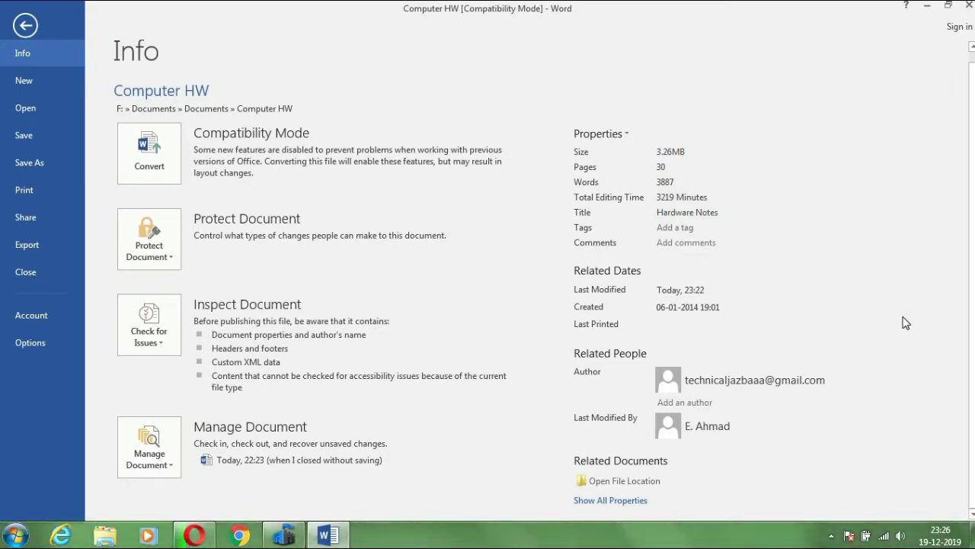
{"action": "left_click", "coordinate": [706, 404]}
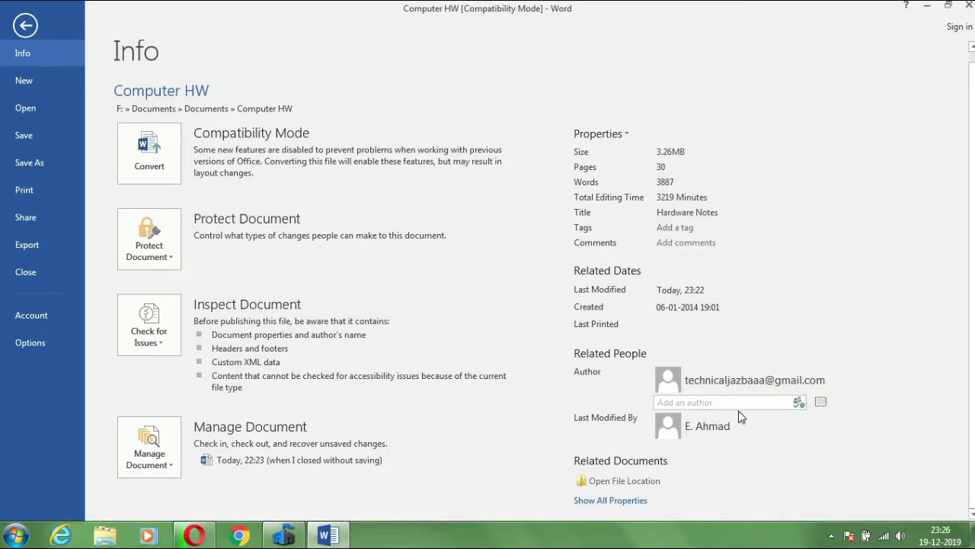
{"action": "left_click", "coordinate": [736, 402]}
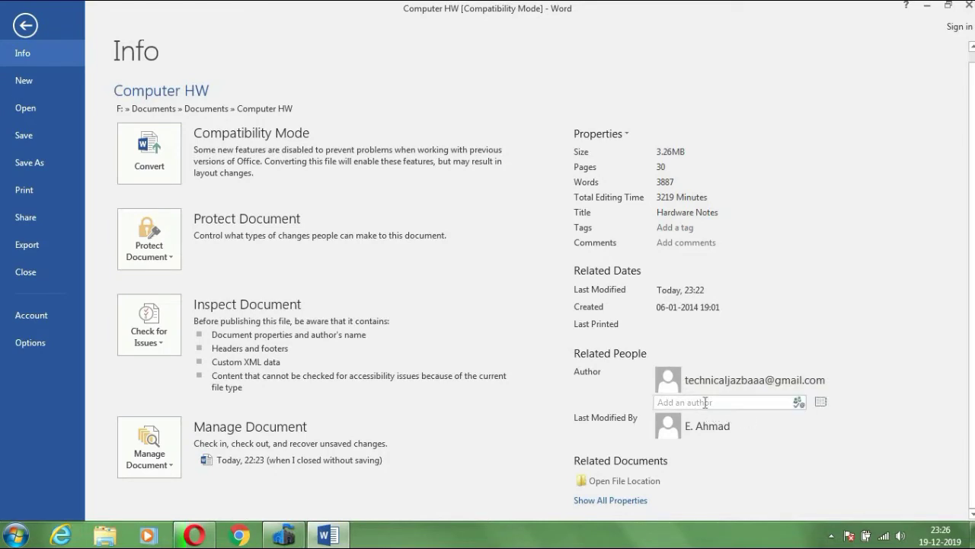
{"action": "left_click", "coordinate": [791, 342]}
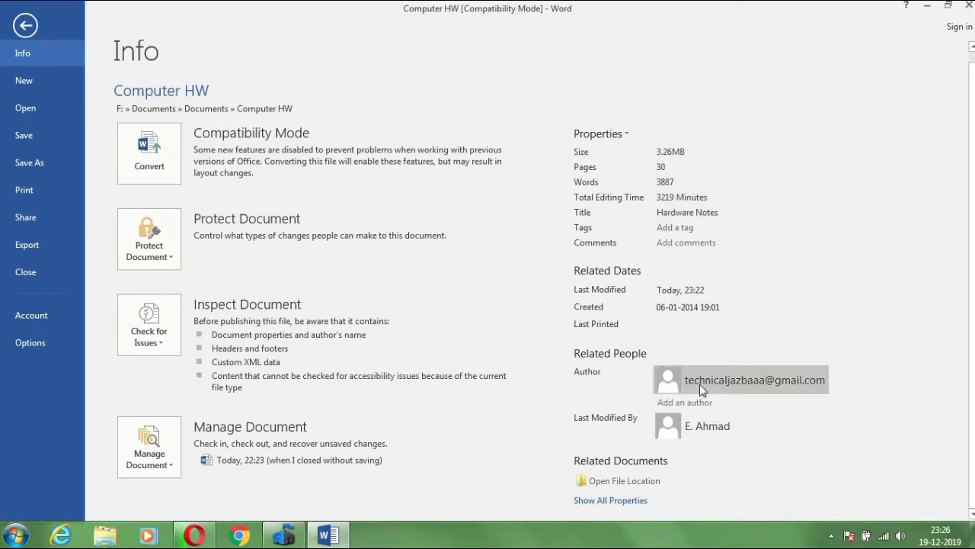
{"action": "mouse_move", "coordinate": [746, 387]}
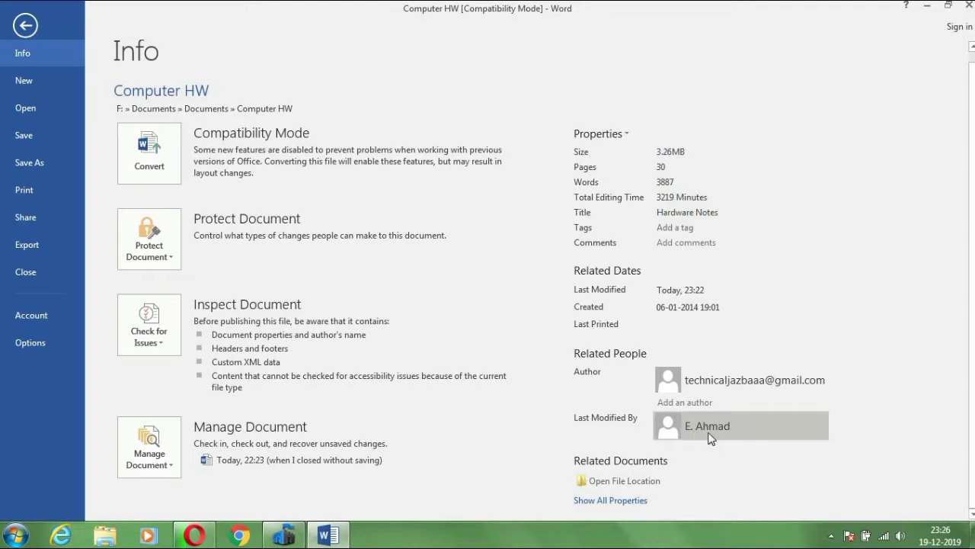
{"action": "mouse_move", "coordinate": [720, 436]}
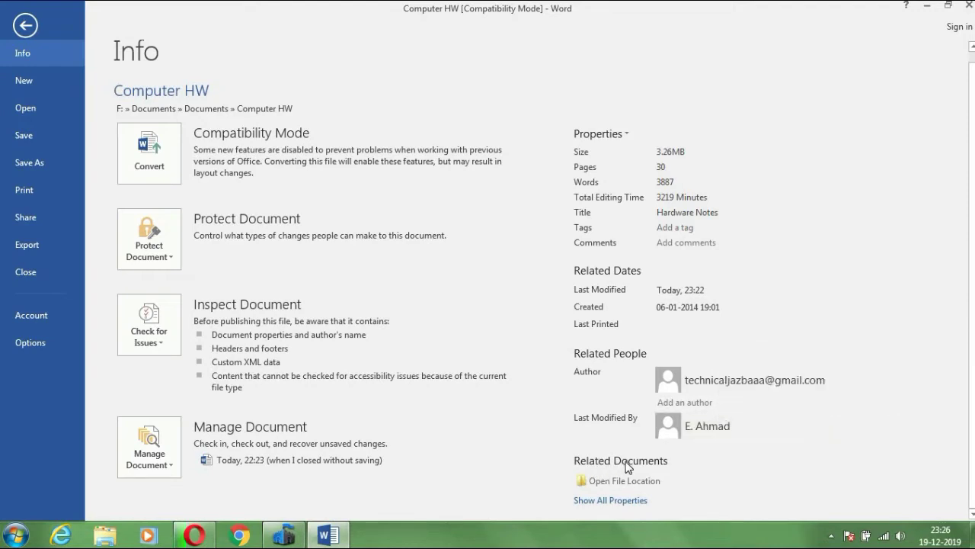
Expand Show All Properties to list Template, Status, Categories, Subject and Manager, then scroll back up.
{"action": "left_click", "coordinate": [610, 501]}
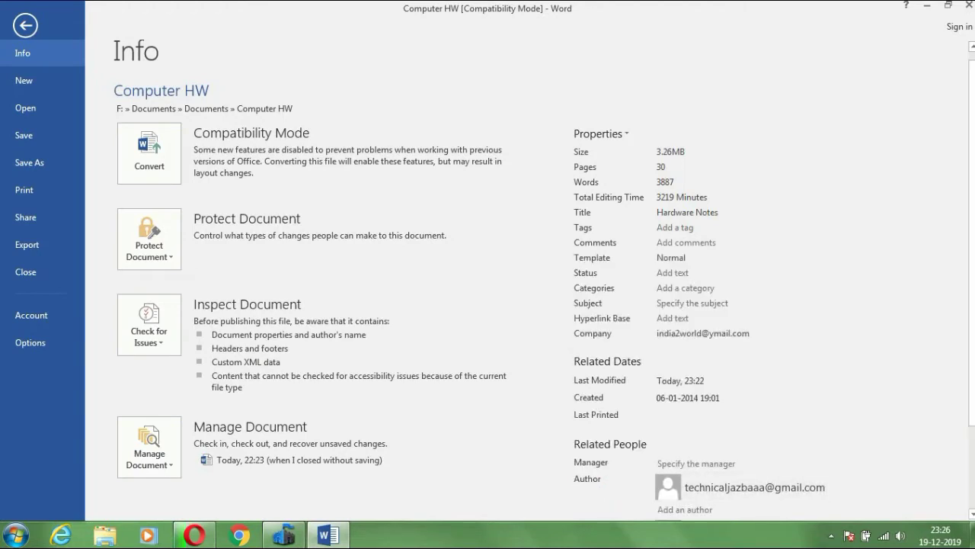
{"action": "scroll", "coordinate": [973, 308], "scroll_direction": "down", "scroll_amount": 3}
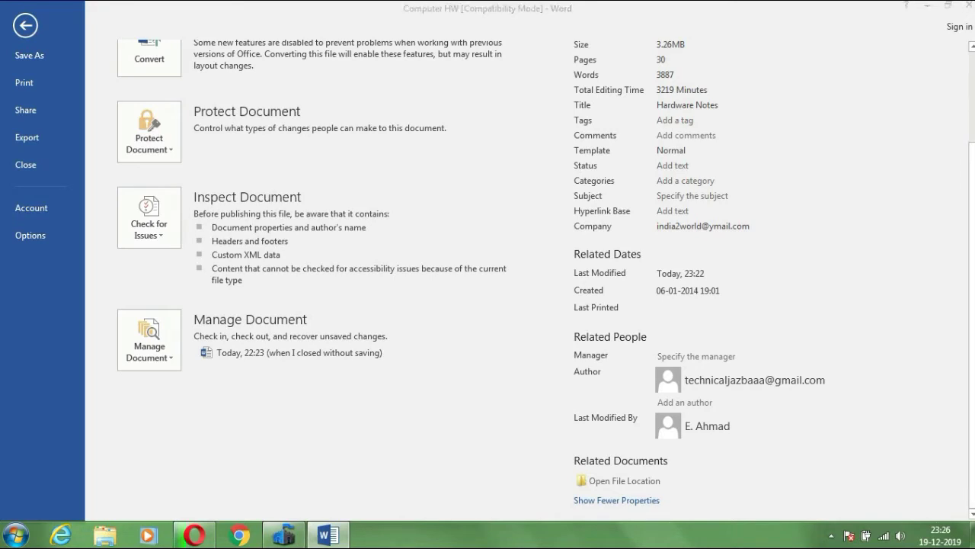
{"action": "left_click_drag", "start_coordinate": [970, 198], "coordinate": [969, 97]}
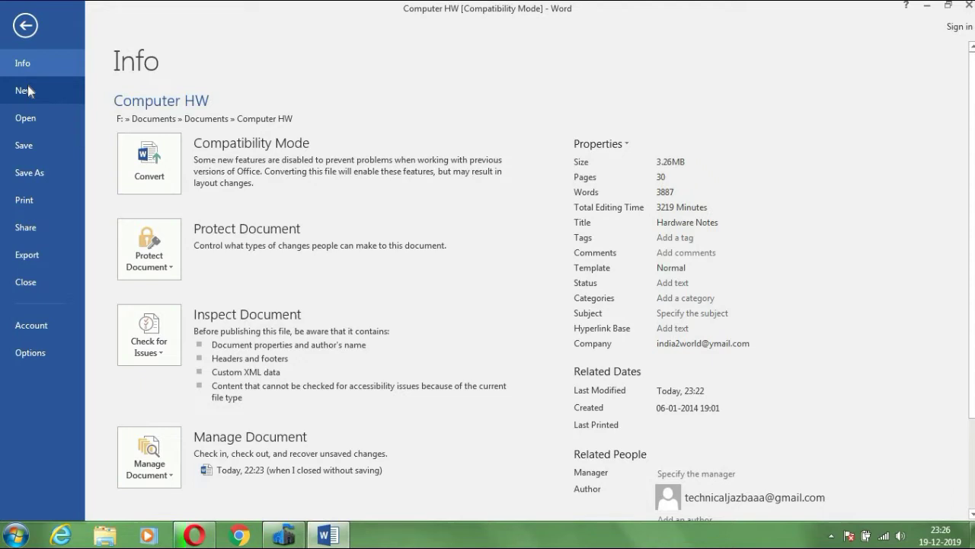
Open the New page and load featured templates such as Blank document and Adjacency letter.
{"action": "left_click", "coordinate": [27, 90]}
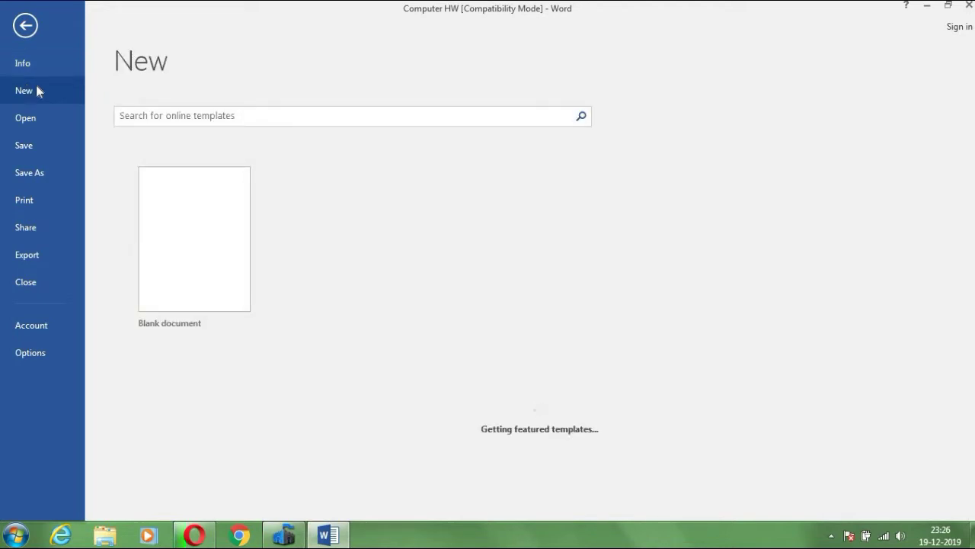
{"action": "left_click", "coordinate": [288, 122]}
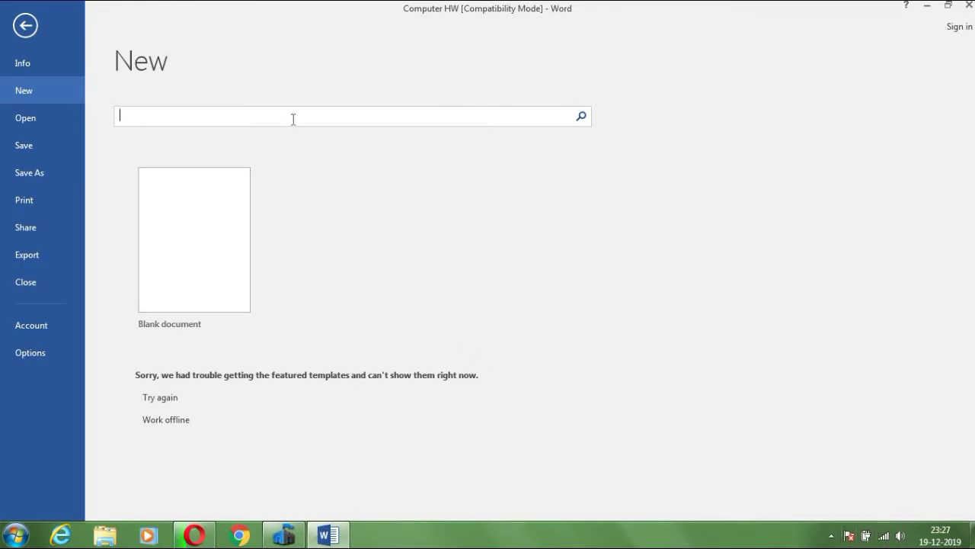
{"action": "left_click", "coordinate": [167, 421]}
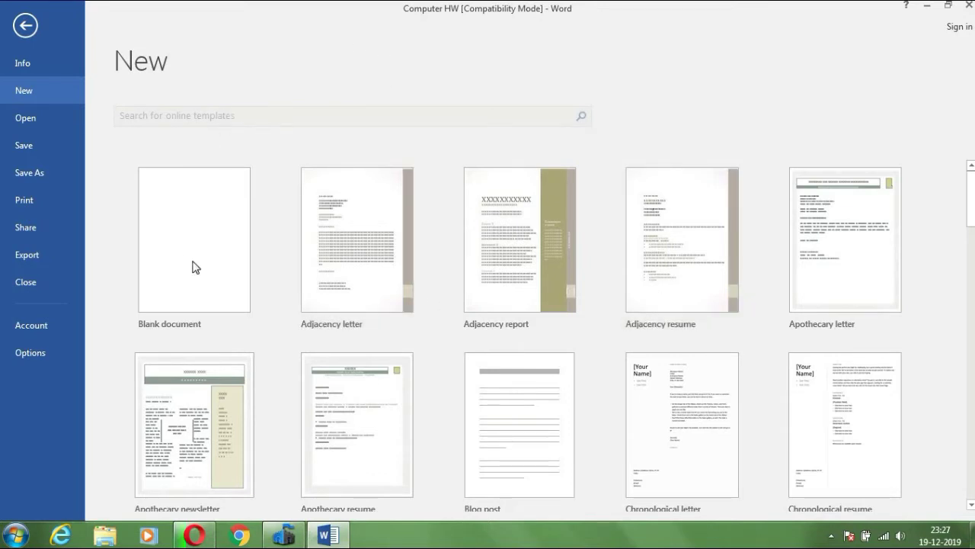
Try the Open page's OneDrive, This PC, Browse and Add a Place options, ending on Recent.
{"action": "left_click", "coordinate": [45, 120]}
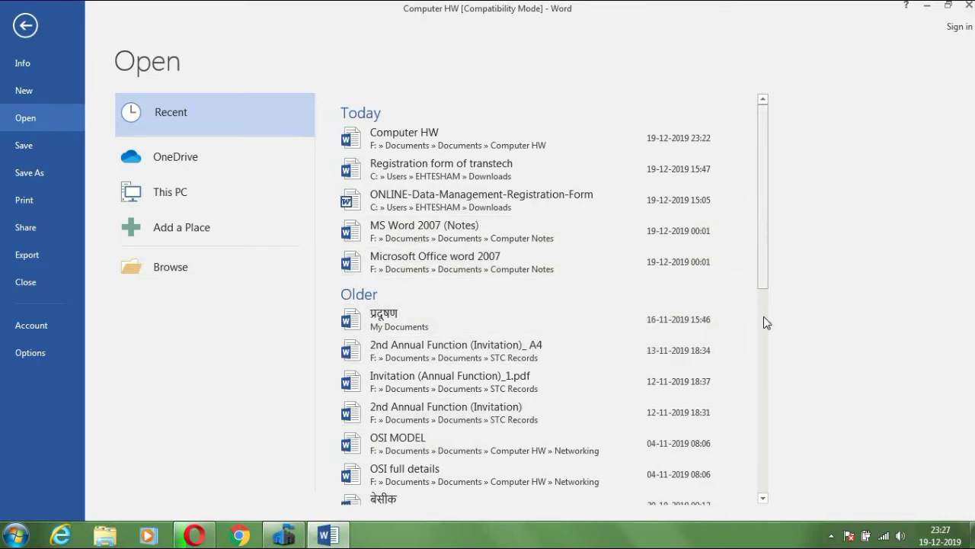
{"action": "mouse_move", "coordinate": [763, 316]}
{"action": "left_mouse_down"}
{"action": "mouse_move", "coordinate": [768, 462]}
{"action": "mouse_move", "coordinate": [765, 174]}
{"action": "left_mouse_up"}
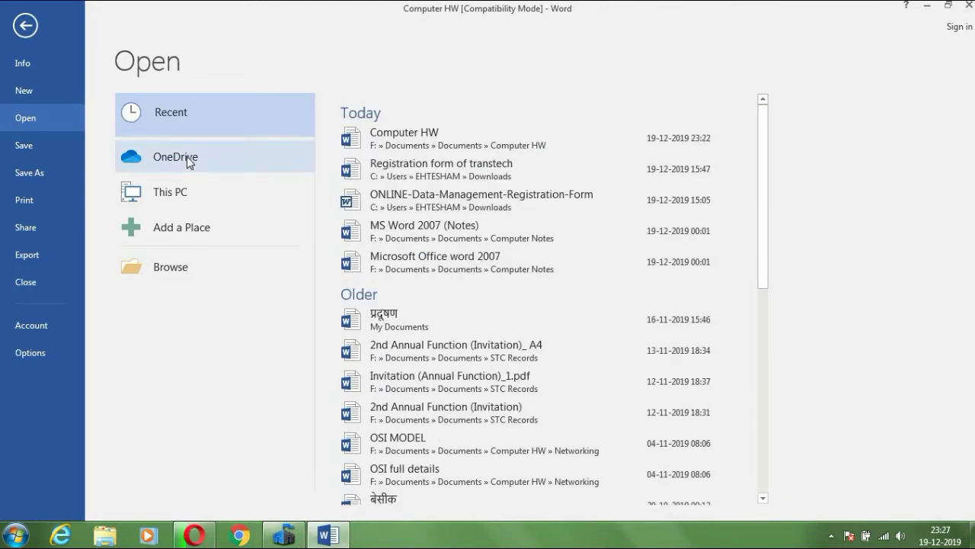
{"action": "left_click", "coordinate": [186, 156]}
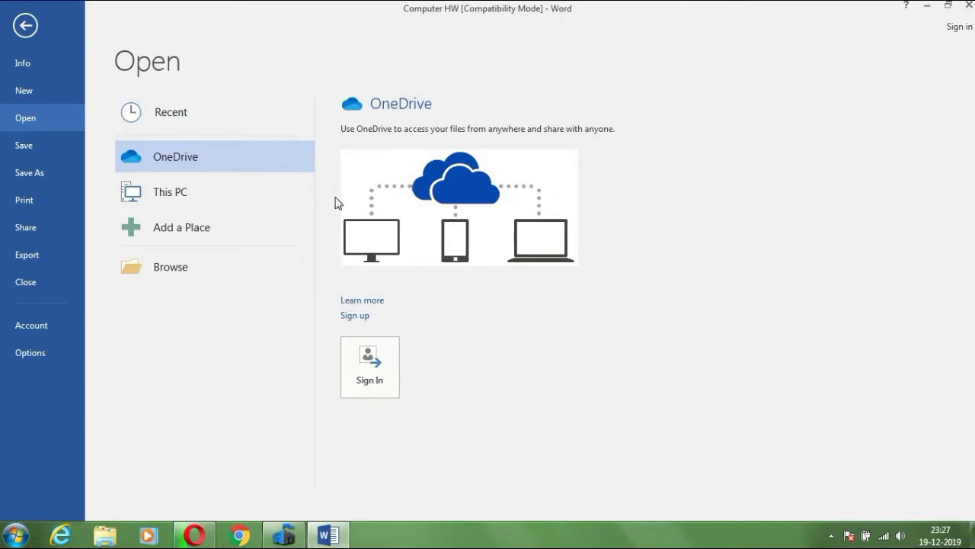
{"action": "left_click", "coordinate": [244, 204]}
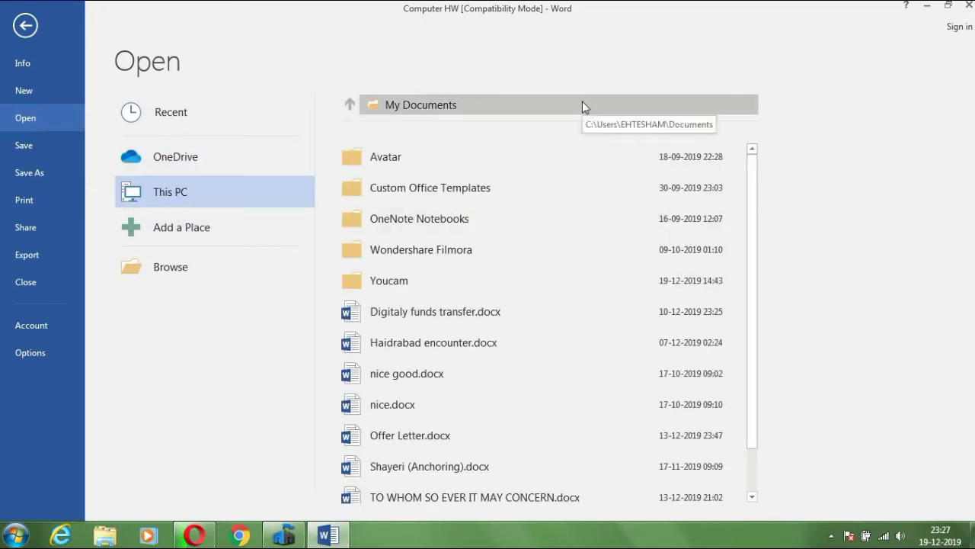
{"action": "left_click", "coordinate": [137, 263]}
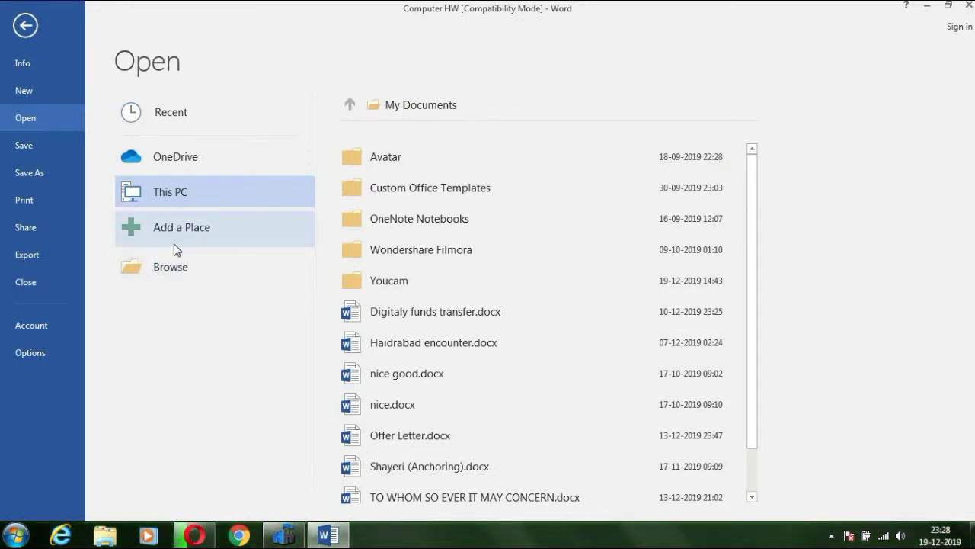
{"action": "left_click", "coordinate": [175, 244]}
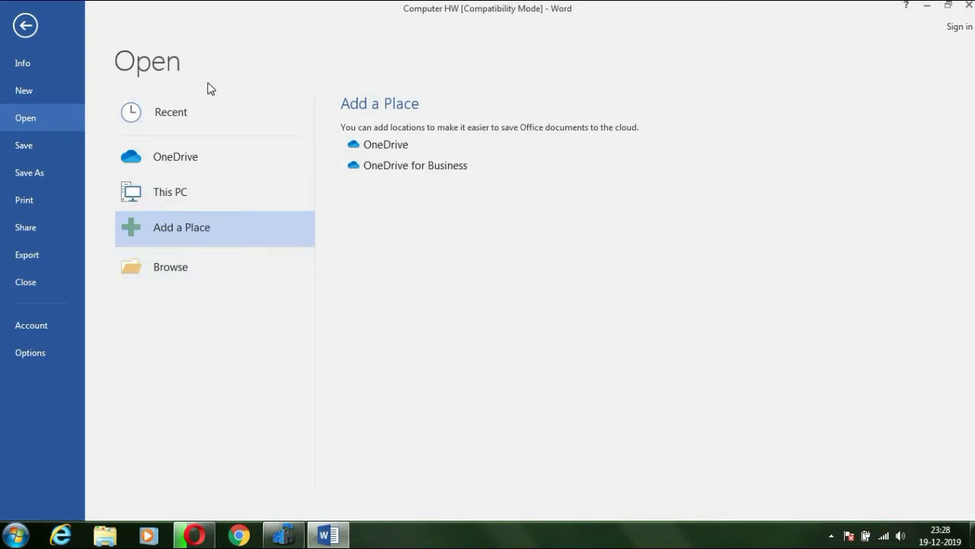
{"action": "left_click", "coordinate": [227, 114]}
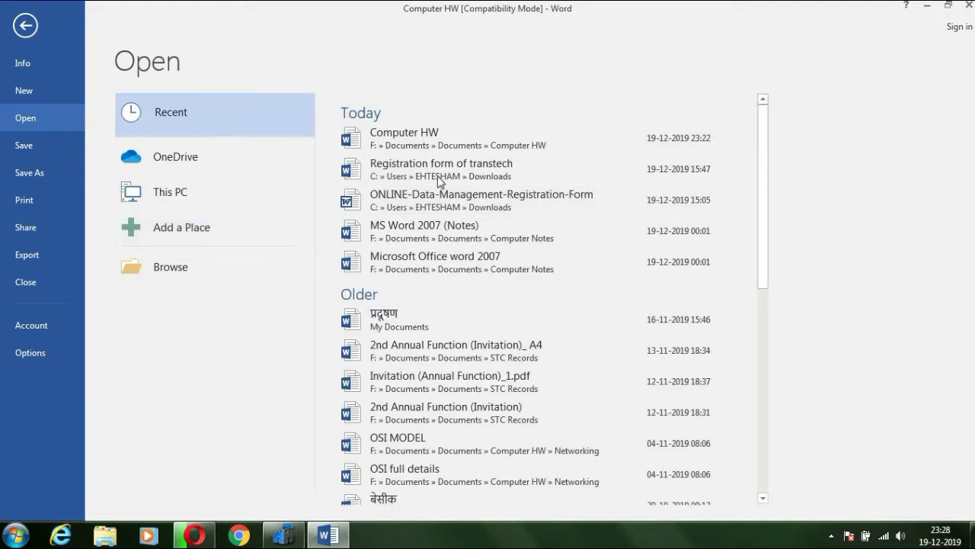
{"action": "left_click", "coordinate": [184, 274]}
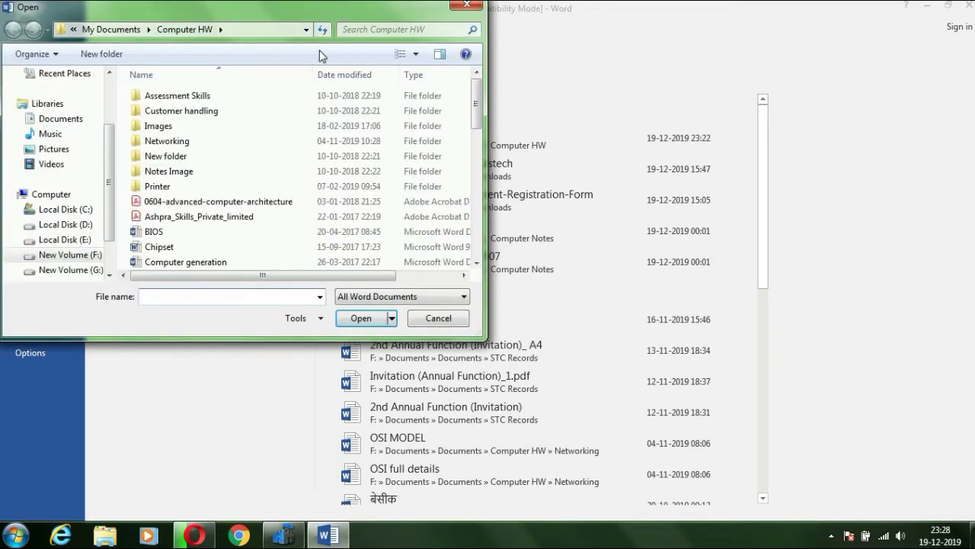
{"action": "left_click", "coordinate": [303, 30]}
{"action": "left_click", "coordinate": [304, 30]}
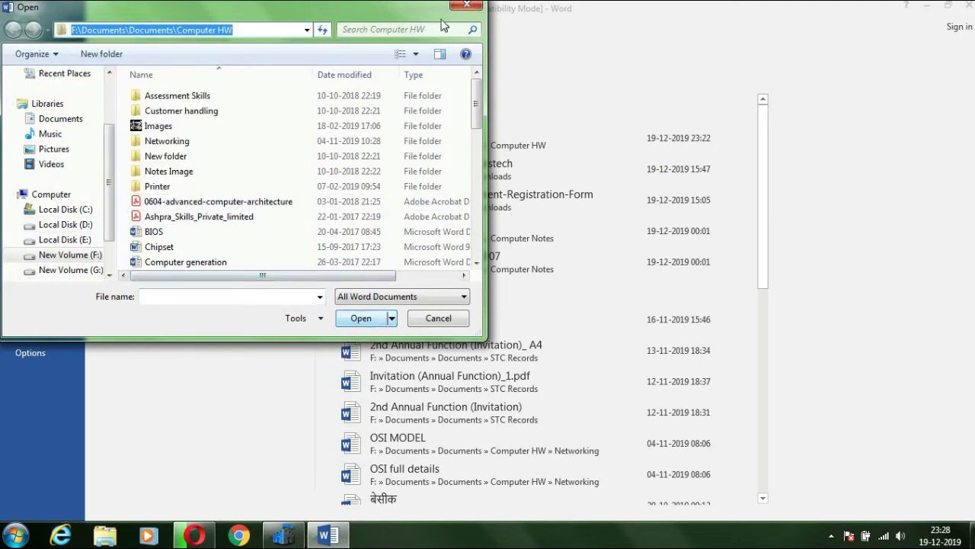
{"action": "left_click", "coordinate": [467, 8]}
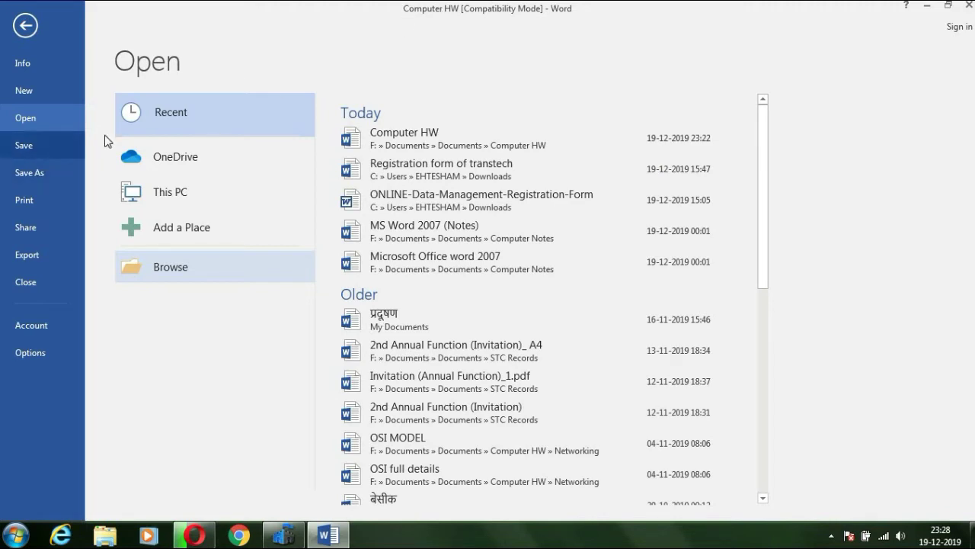
Bring up the Save As dialog to browse for a location, then dismiss it without saving.
{"action": "left_click", "coordinate": [36, 172]}
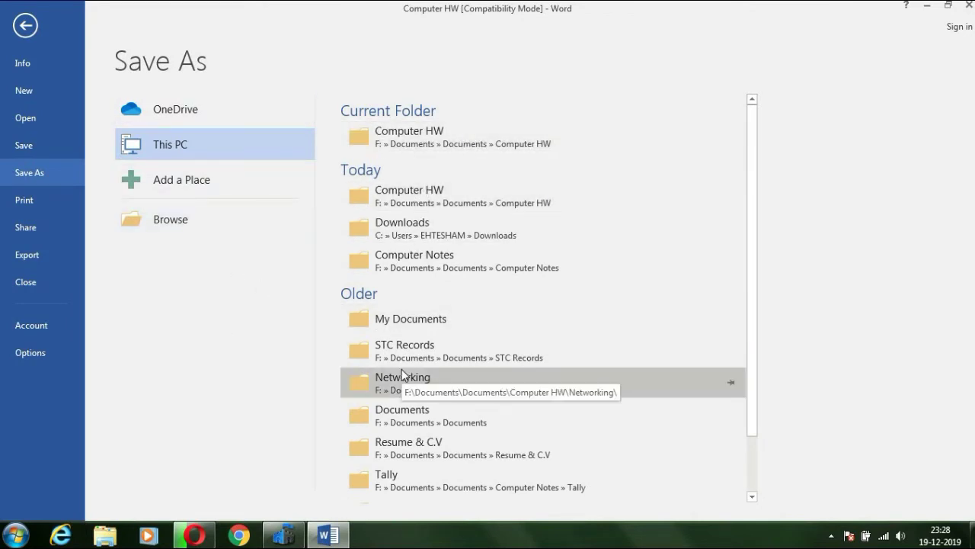
{"action": "left_click", "coordinate": [171, 223]}
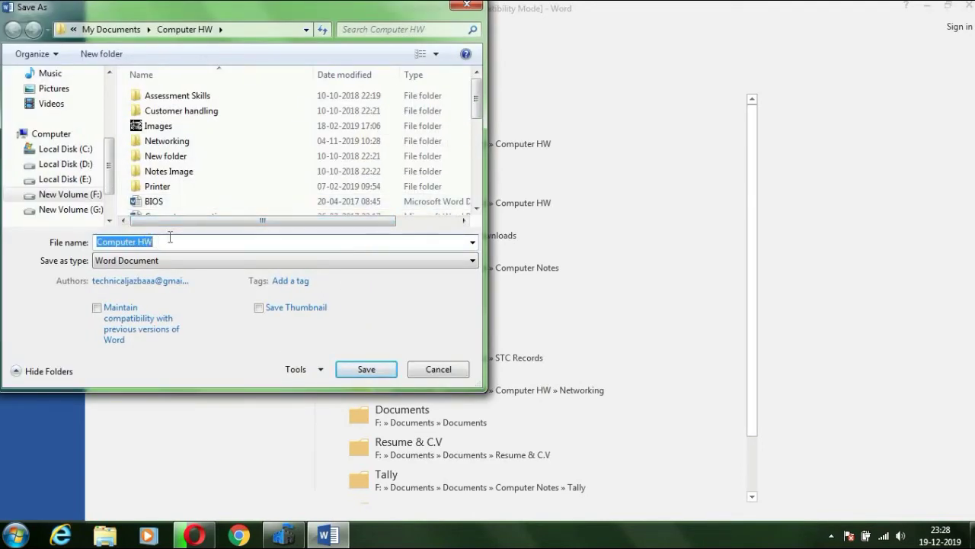
{"action": "left_click", "coordinate": [467, 6]}
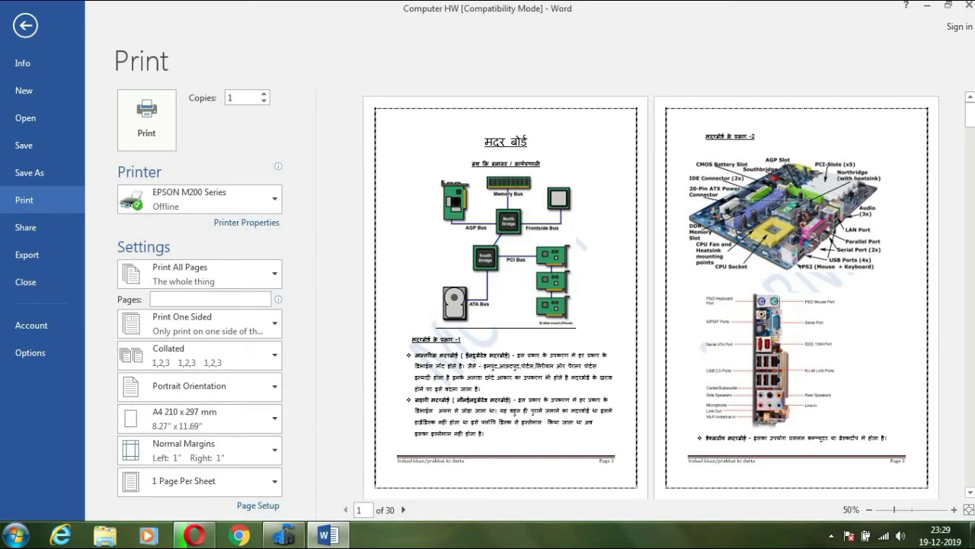
Show the Share page listing Share with People, Email, Present Online and Post to Blog.
{"action": "left_click", "coordinate": [23, 233]}
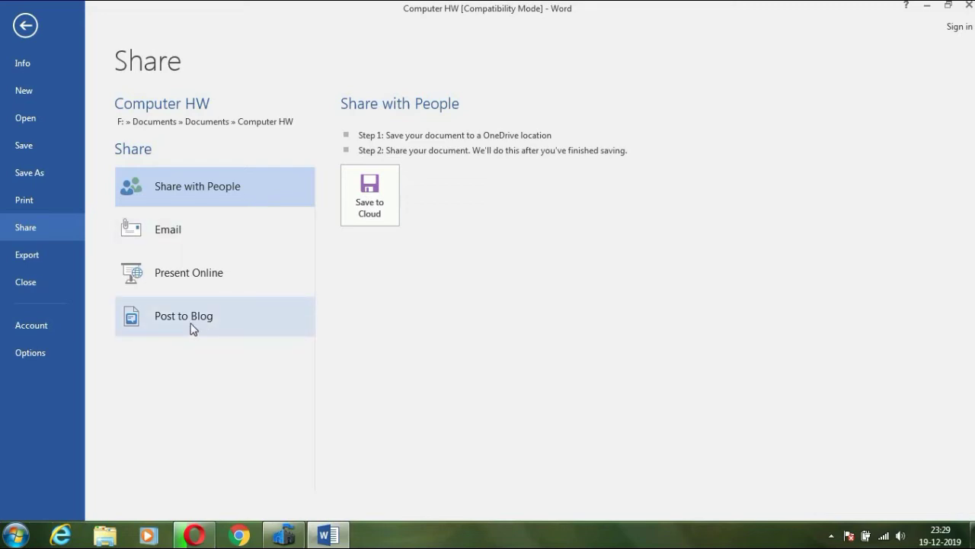
Show the Export page offering Create PDF/XPS Document and Change File Type.
{"action": "left_click", "coordinate": [62, 262]}
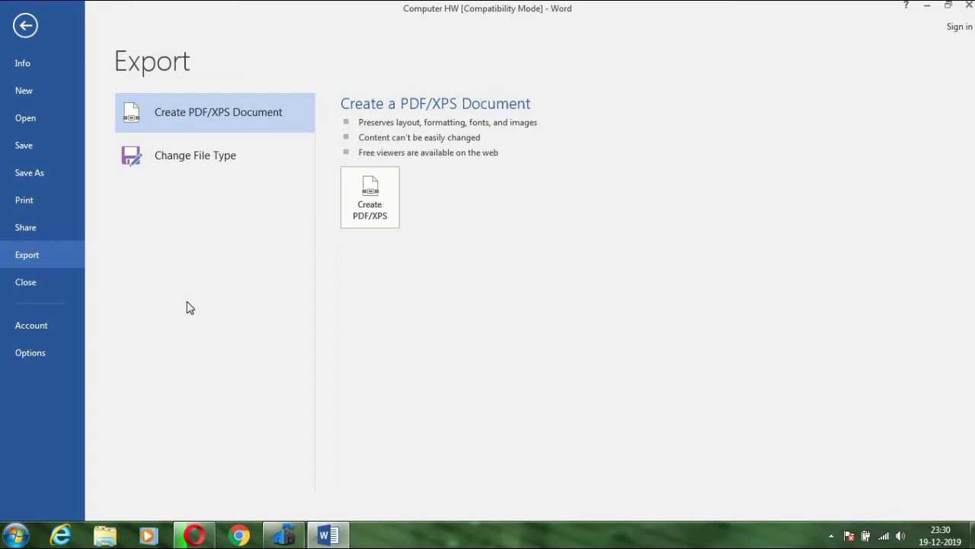
Display the Account page with the Colorful theme and activated Office Standard 2016.
{"action": "left_click", "coordinate": [38, 326]}
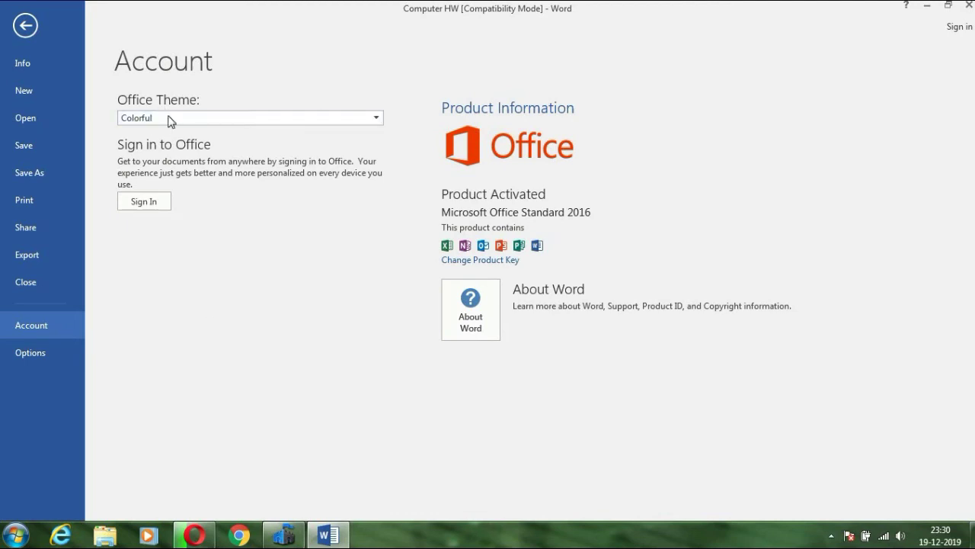
{"action": "left_click", "coordinate": [232, 123]}
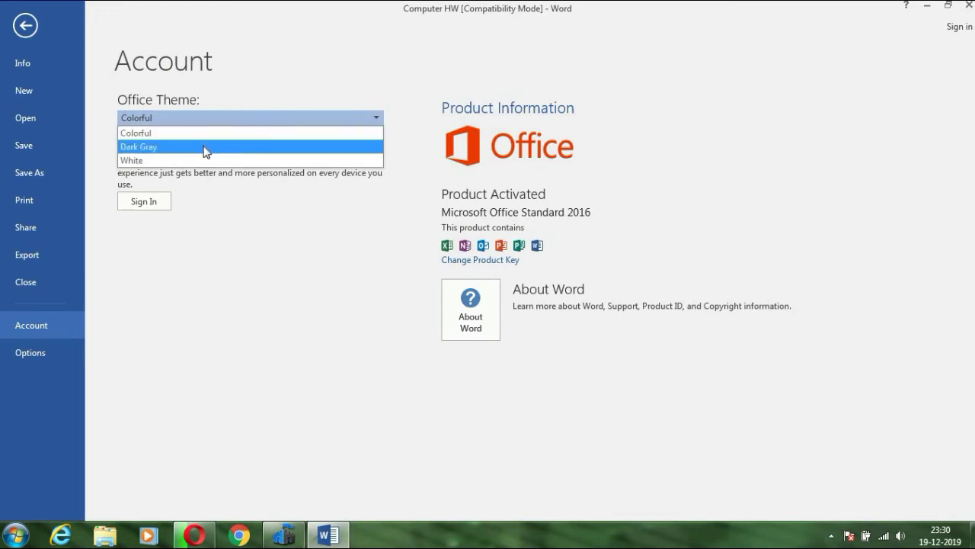
{"action": "left_click", "coordinate": [159, 151]}
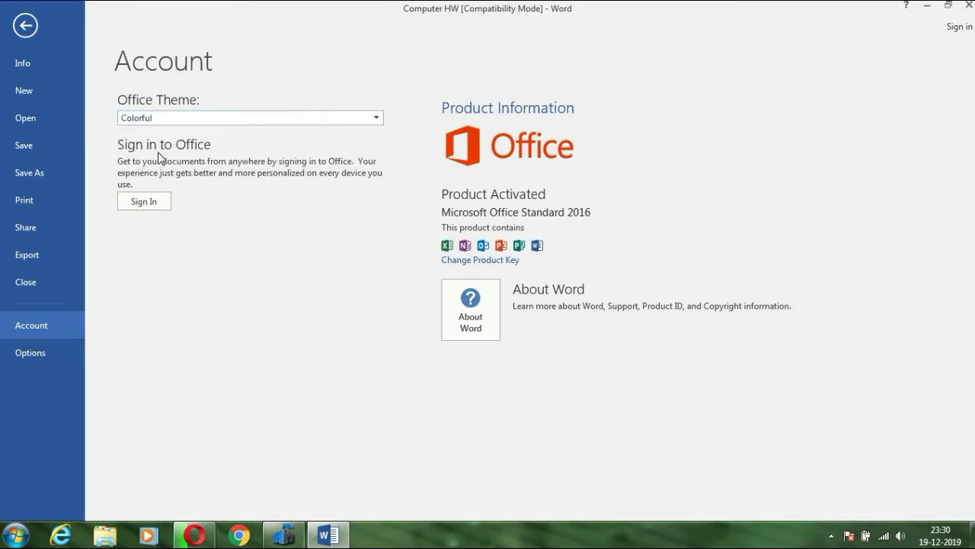
{"action": "left_click", "coordinate": [381, 117]}
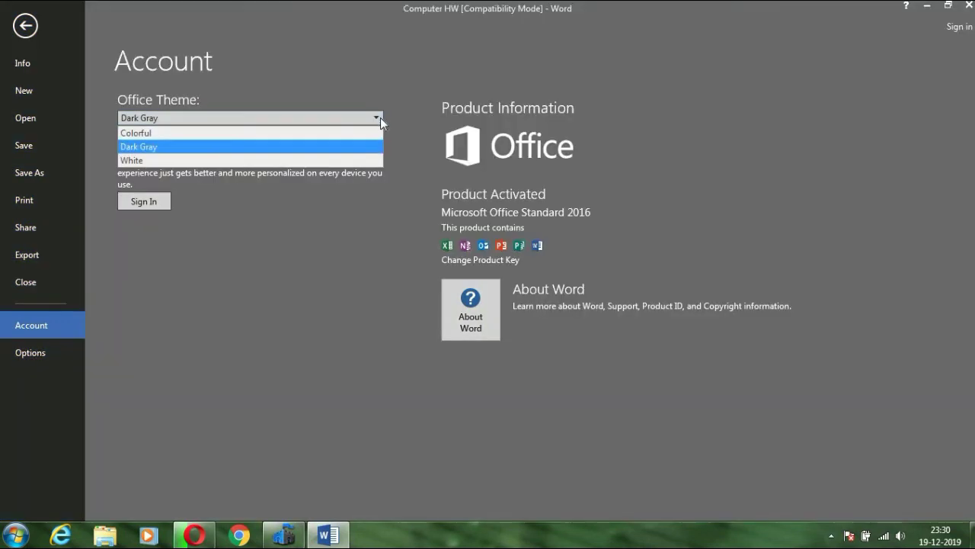
{"action": "left_click", "coordinate": [229, 161]}
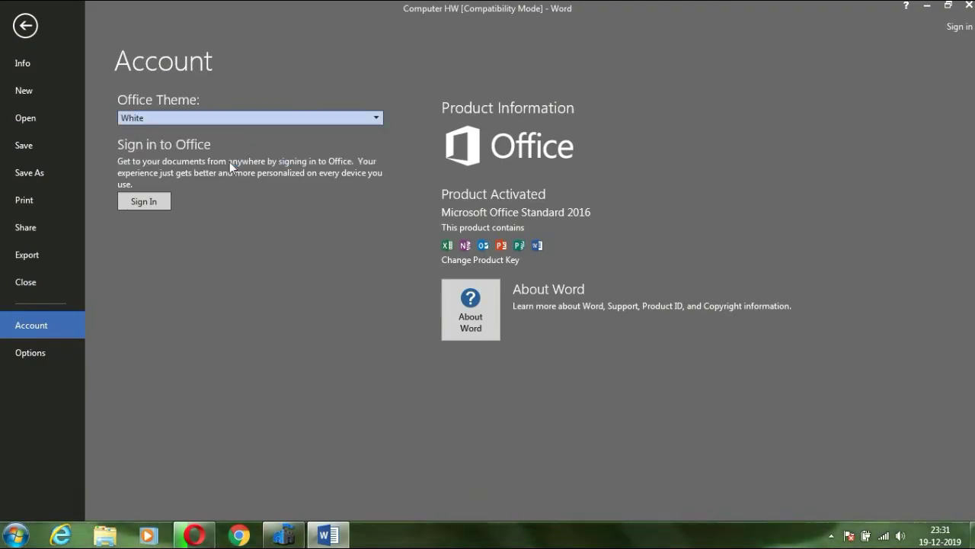
{"action": "left_click", "coordinate": [236, 118]}
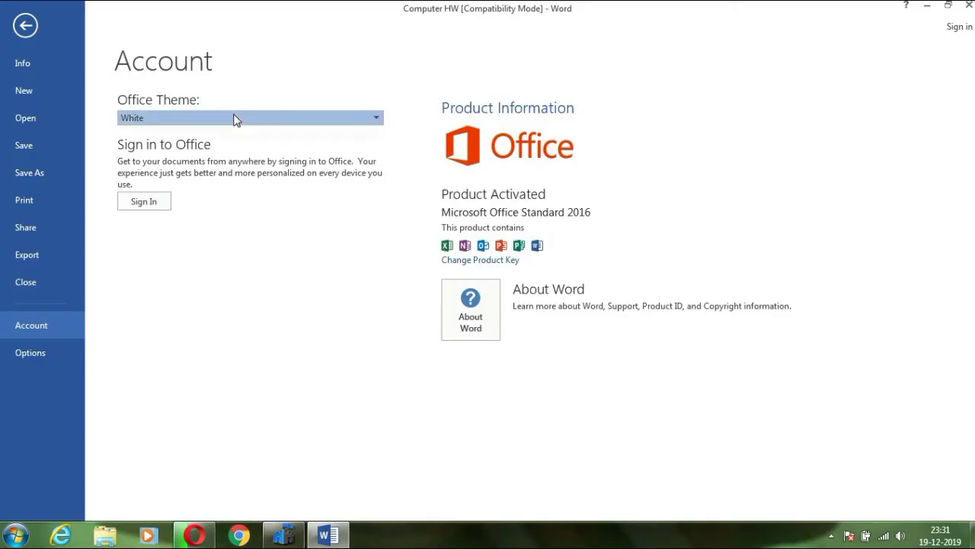
{"action": "left_click", "coordinate": [192, 134]}
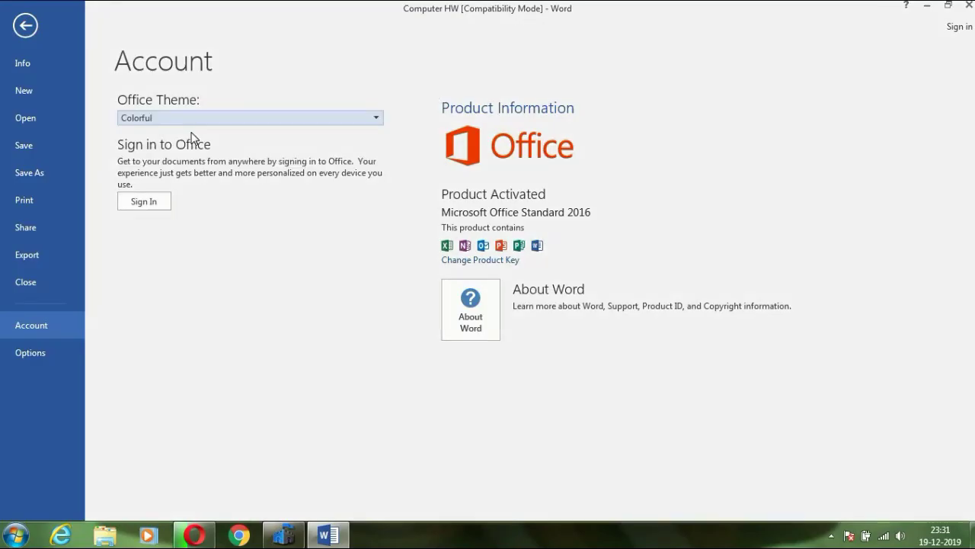
{"action": "left_click", "coordinate": [143, 203]}
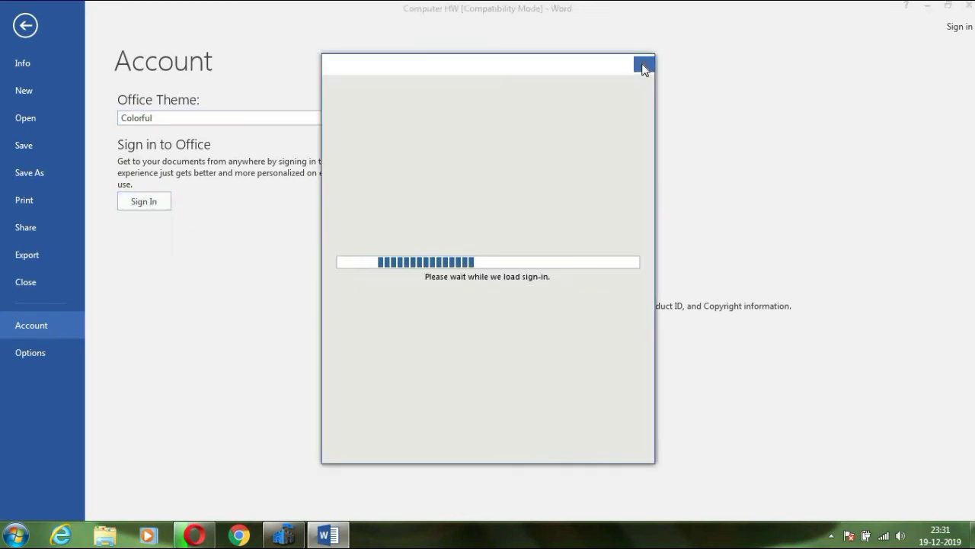
{"action": "left_click", "coordinate": [644, 67]}
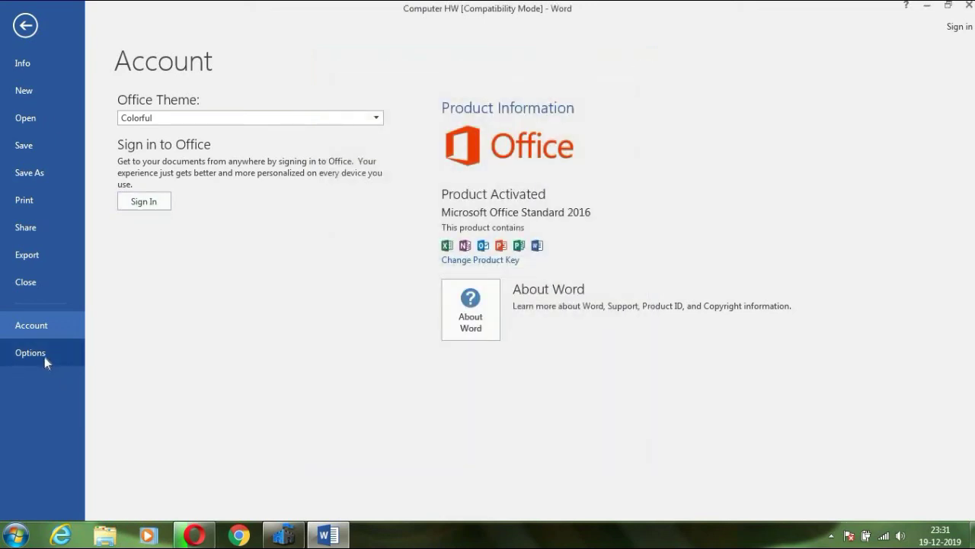
Exit Backstage and close the Word Options window, returning to the Computer HW document.
{"action": "key", "text": "Escape"}
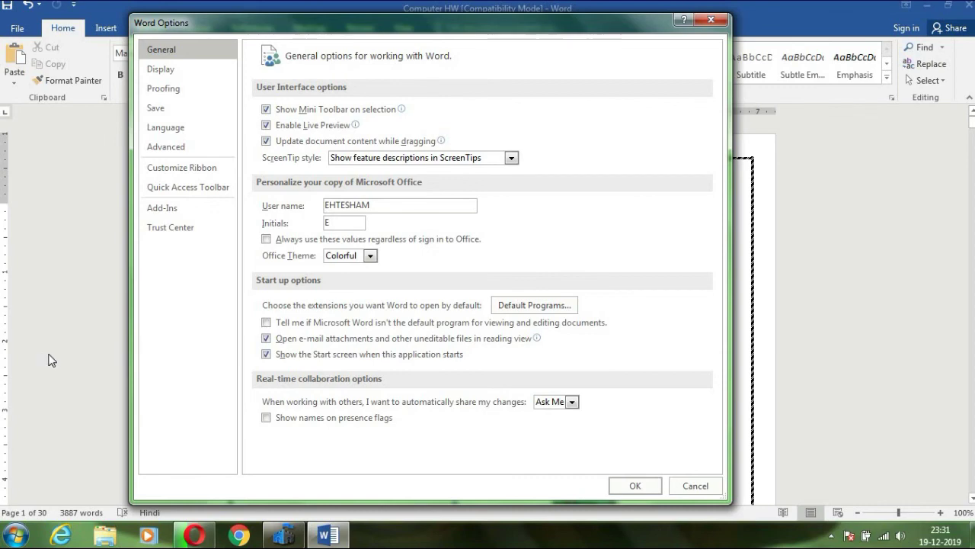
{"action": "left_click", "coordinate": [715, 20]}
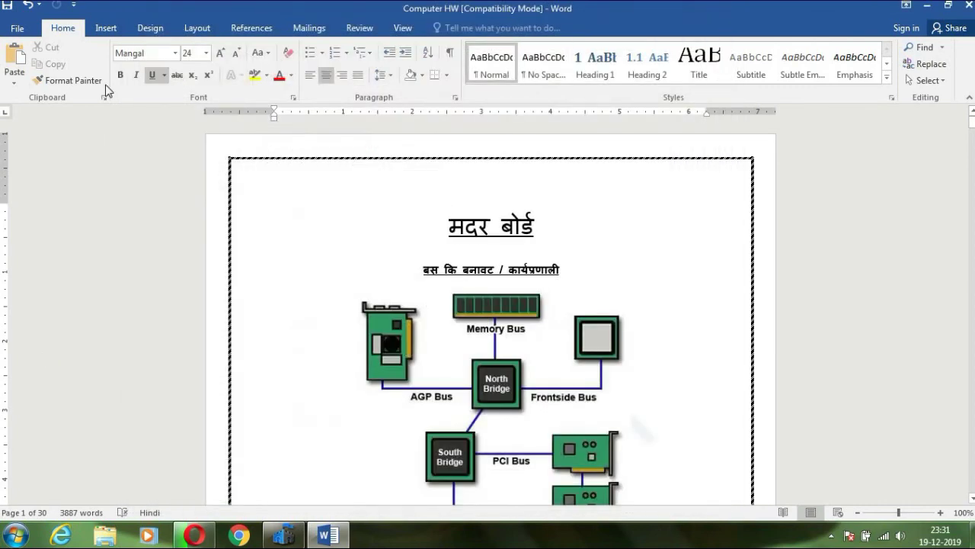
{"action": "left_click", "coordinate": [30, 28]}
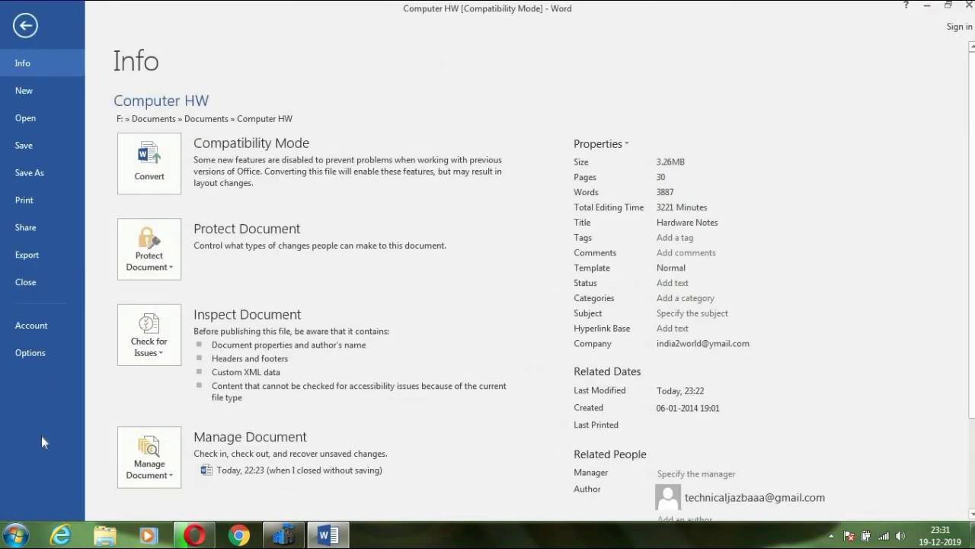
{"action": "left_click", "coordinate": [22, 27]}
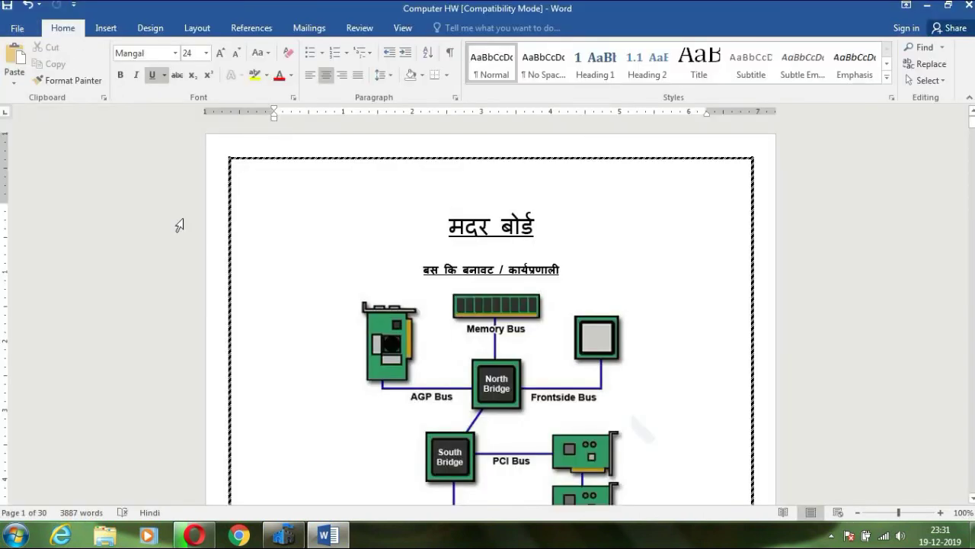